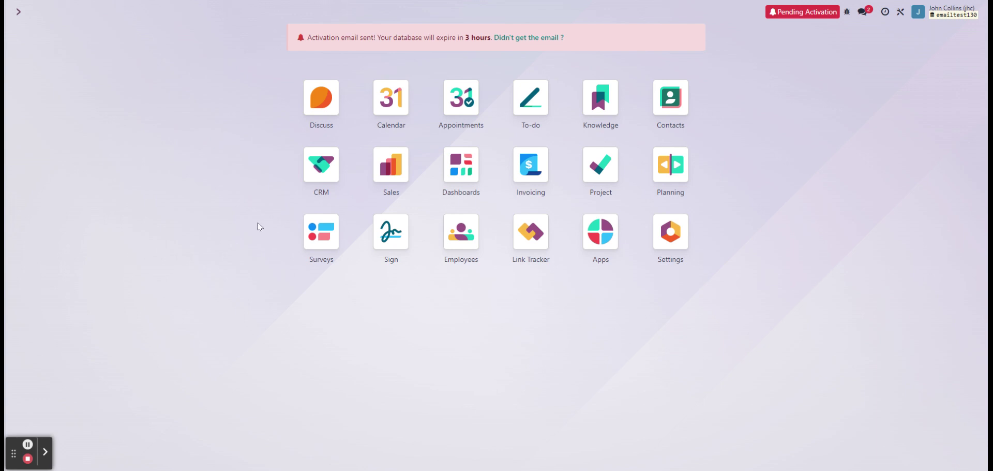
Create a new server action named "Routine Email" with the Send Email type
key(ctrl+k)
text(/ser)
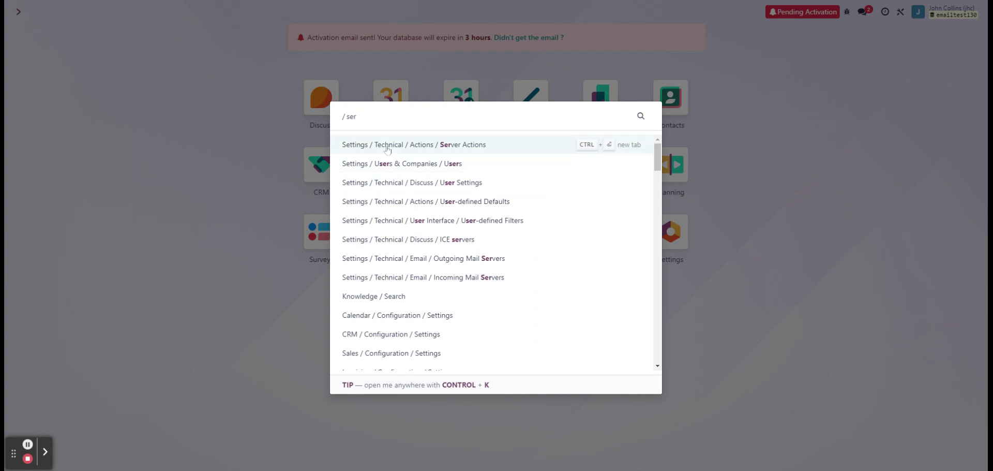
click(509, 149)
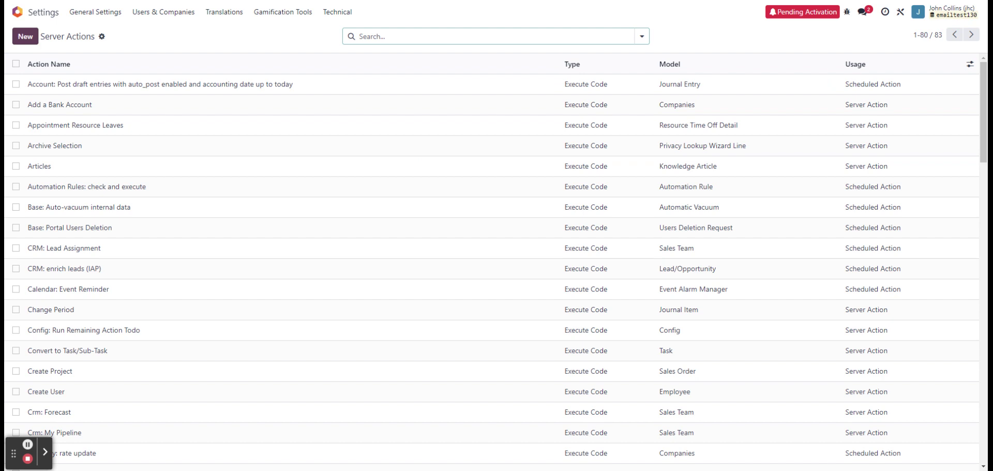
click(23, 38)
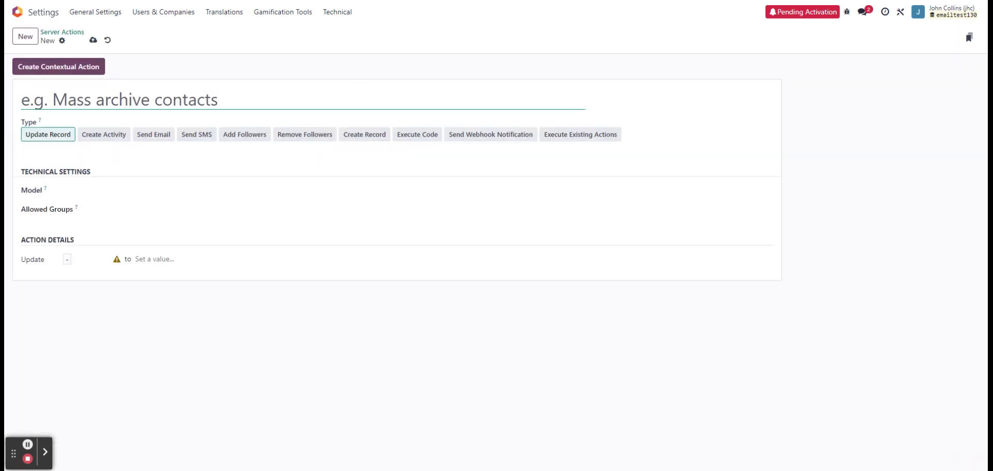
text(Routine Email)
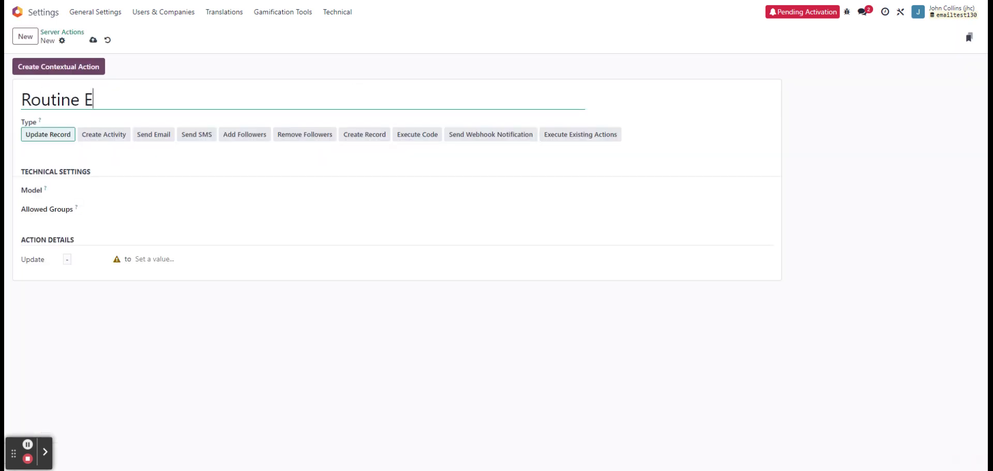
click(154, 136)
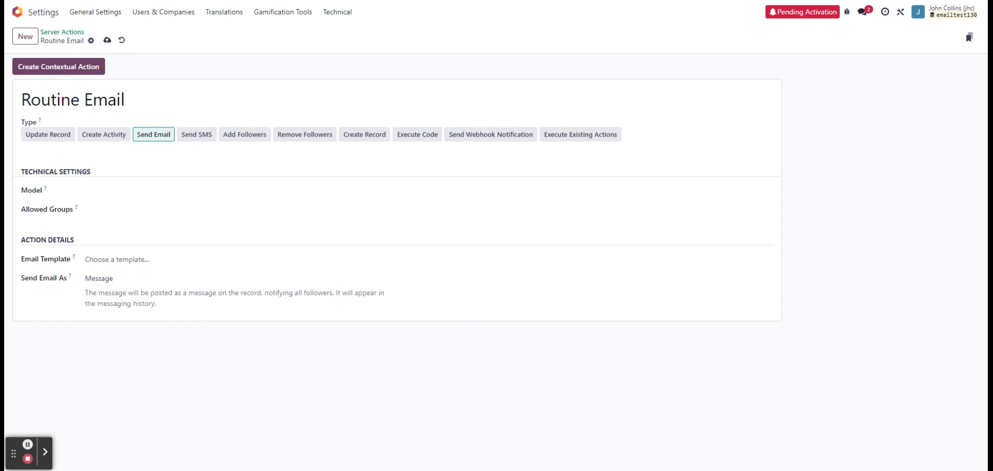
Set the server action's model to Lead/Opportunity and its email template to Routine Email
click(207, 191)
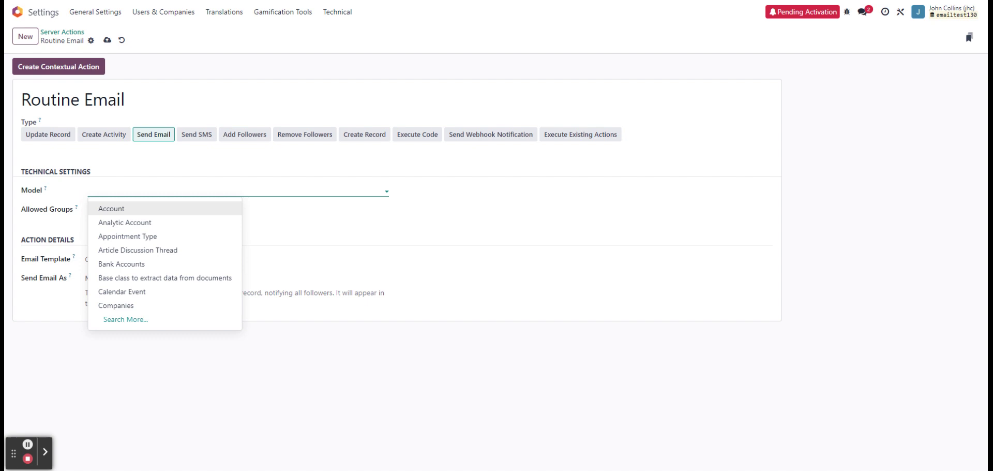
text(crm)
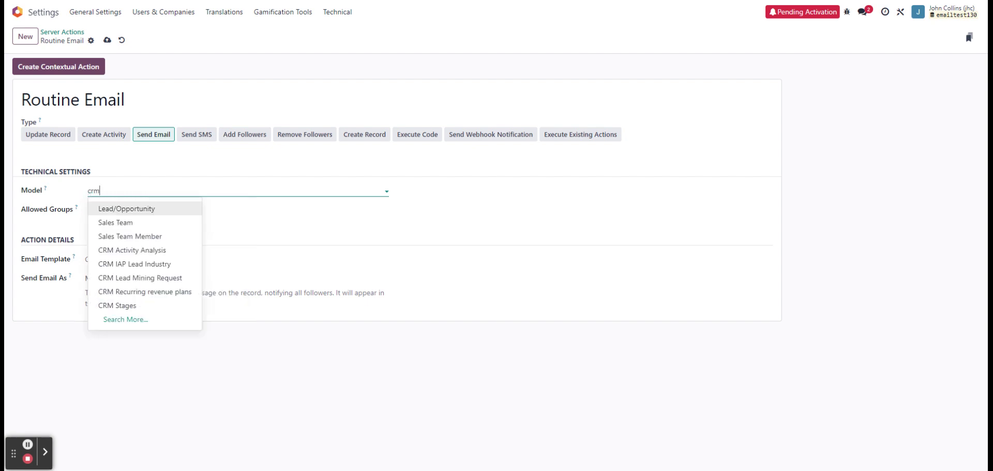
click(157, 208)
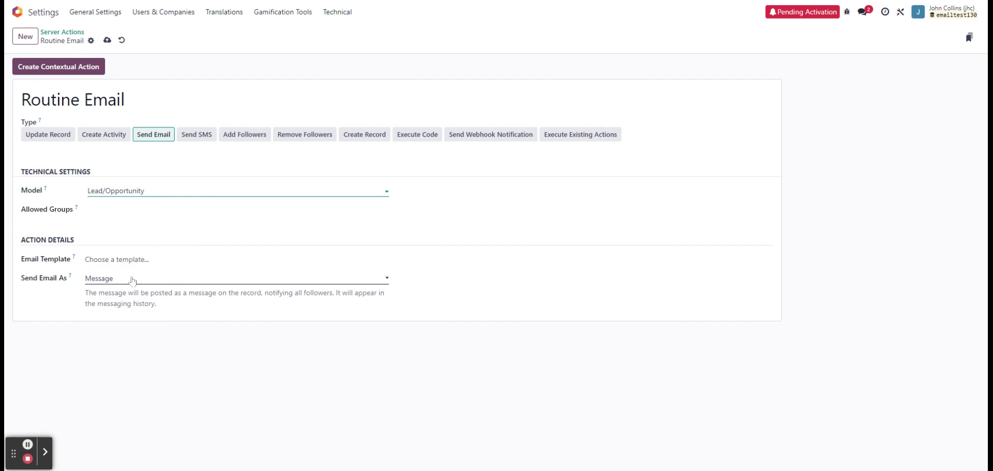
click(129, 259)
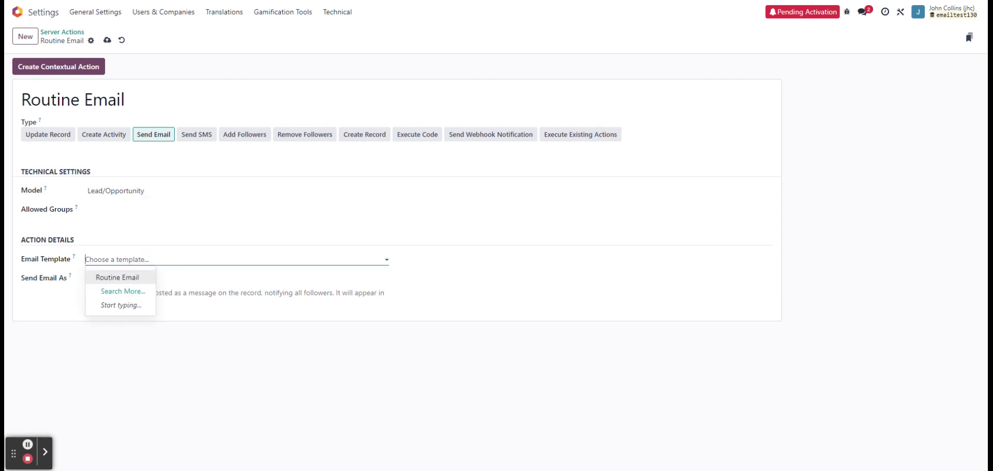
click(139, 280)
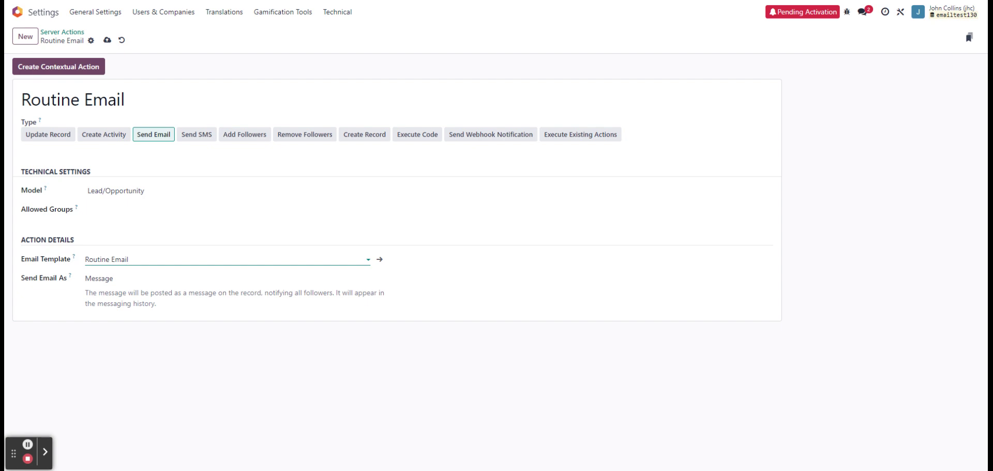
Try the Email and Note options for Send Email As, and return the setting to Message
click(150, 278)
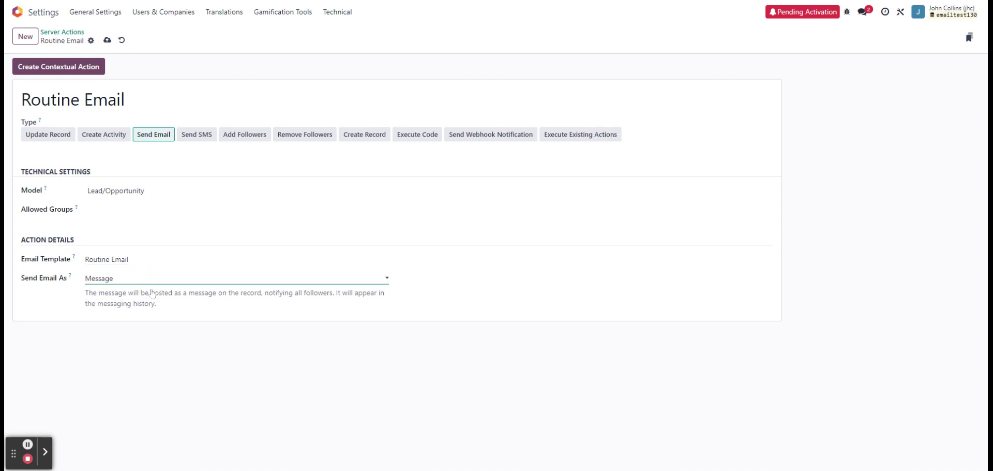
click(150, 289)
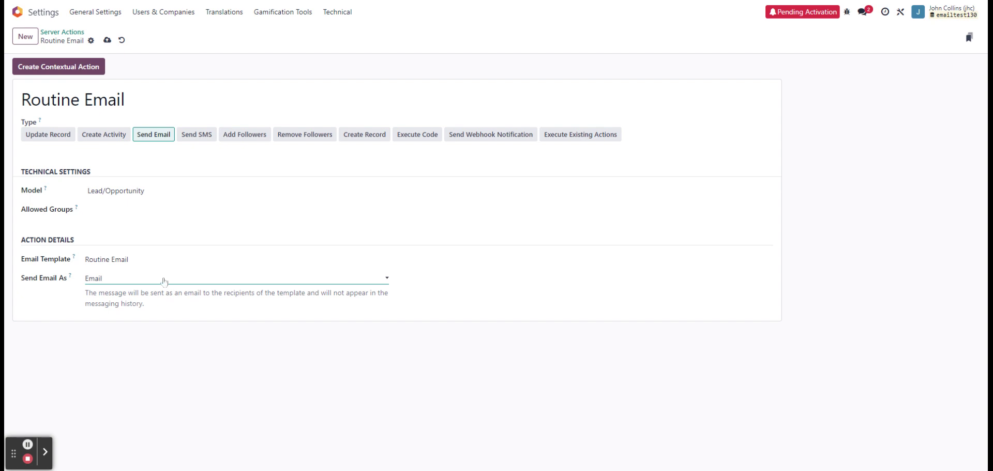
click(150, 313)
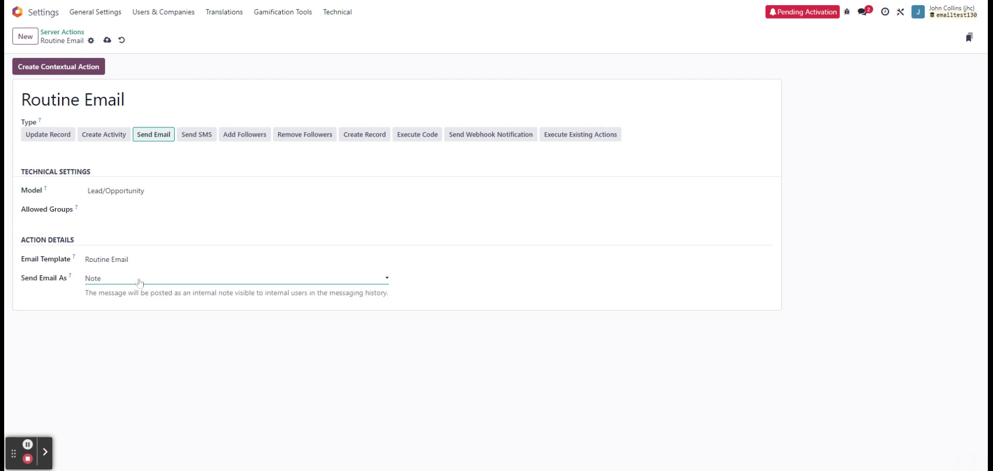
click(144, 291)
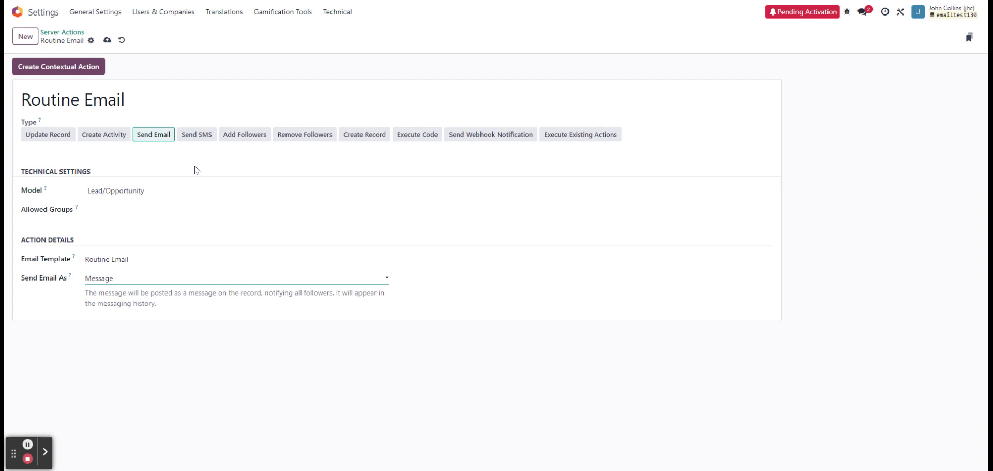
Save the server action and look up its ID in the record's metadata
click(107, 40)
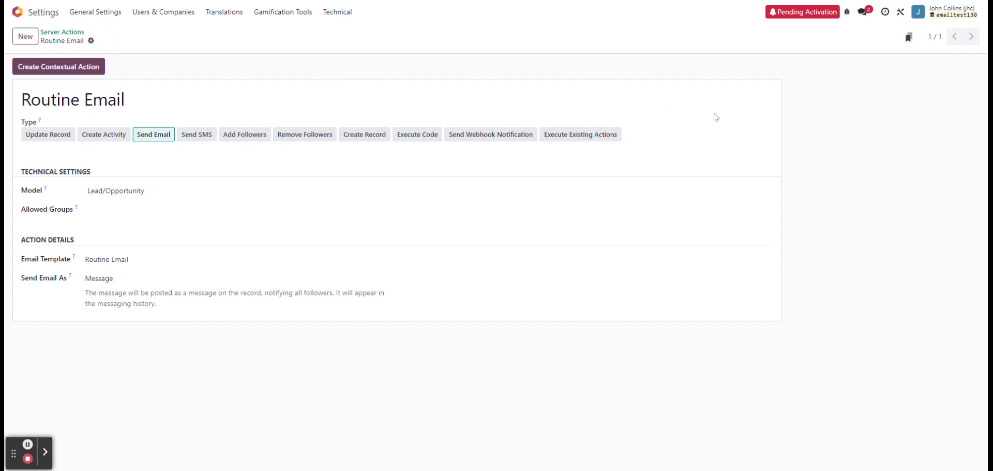
click(847, 12)
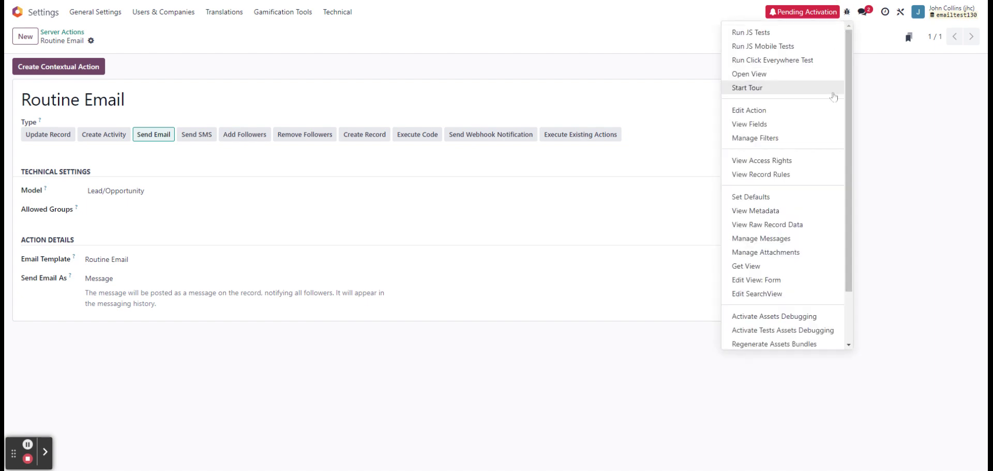
click(785, 212)
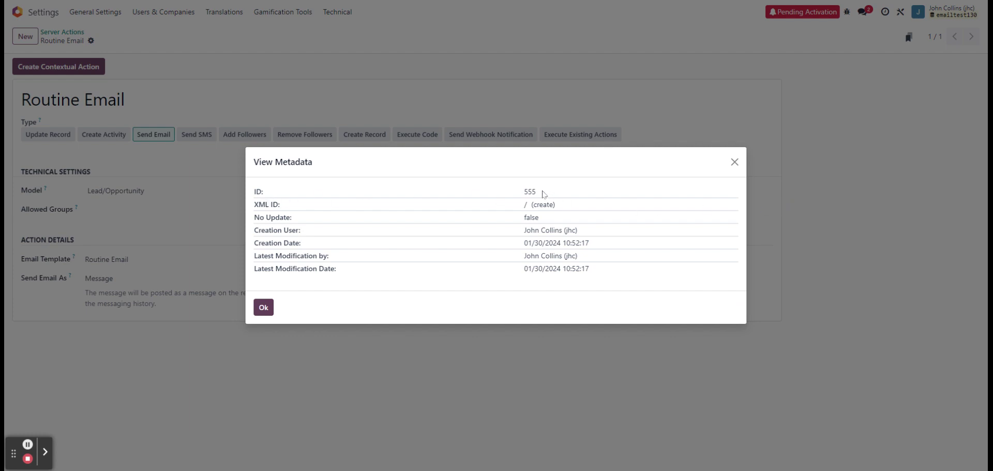
drag(542, 192, 506, 193)
click(633, 190)
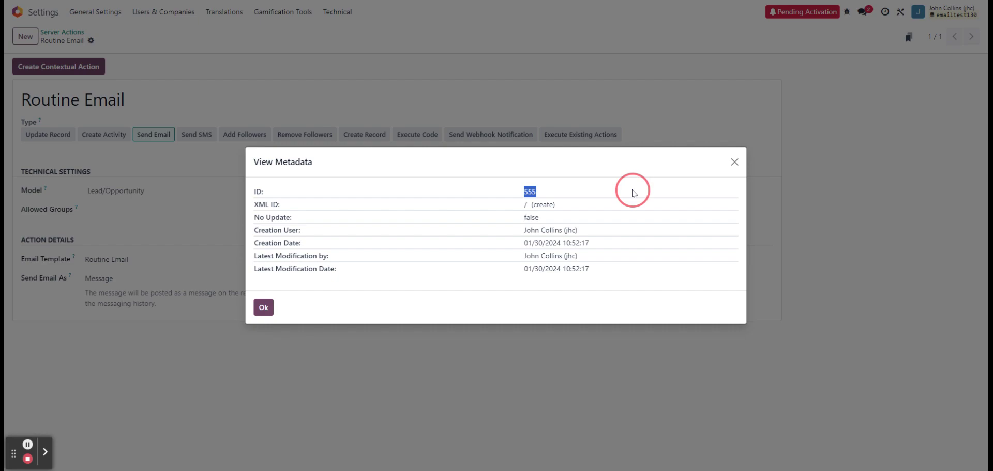
click(734, 162)
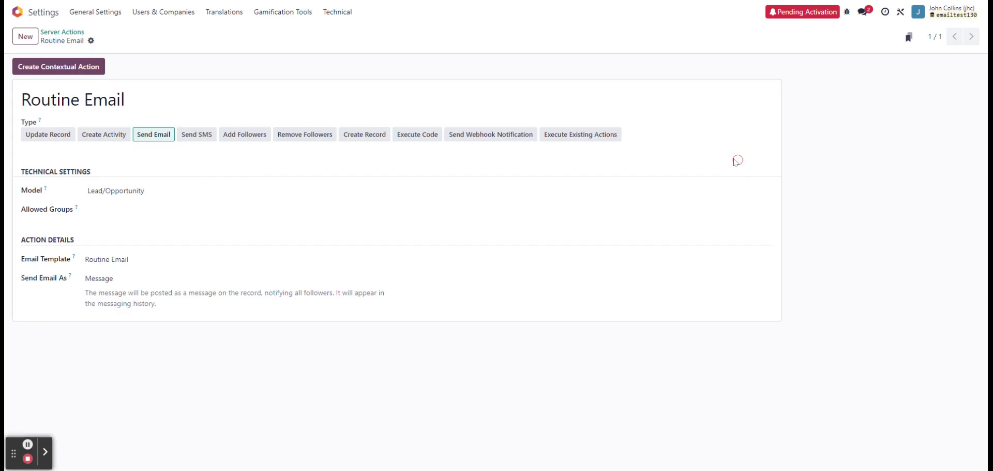
Go to the Scheduled Actions list and start a new scheduled action
click(41, 19)
text(sch)
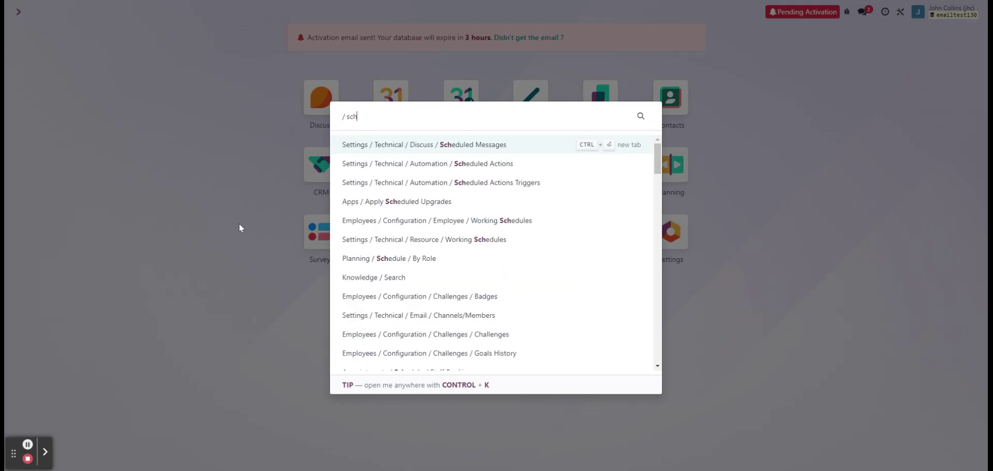
click(499, 169)
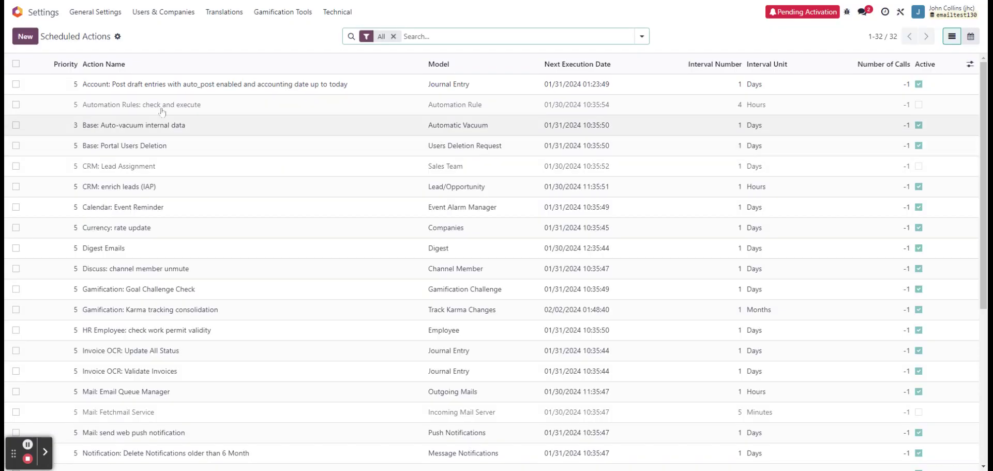
click(31, 44)
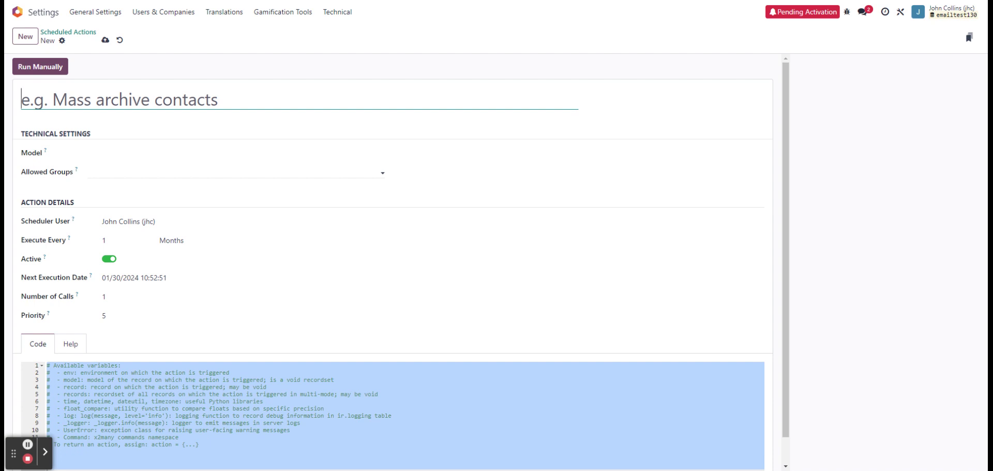
Name the scheduled action "Send Routine Email"
text(Routine Email)
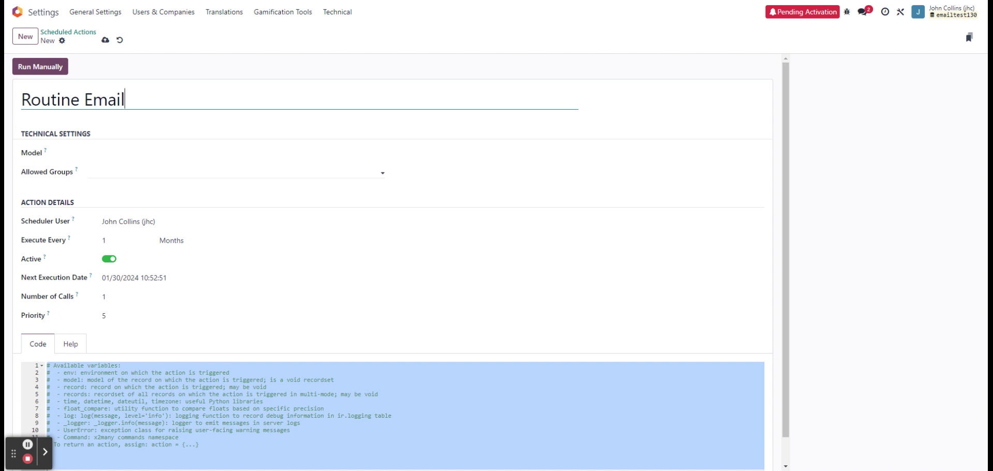
key(Left)
key(Left)
key(Left)
key(Left)
key(Left)
key(Left)
key(Left)
key(Left)
key(Home)
text(Send)
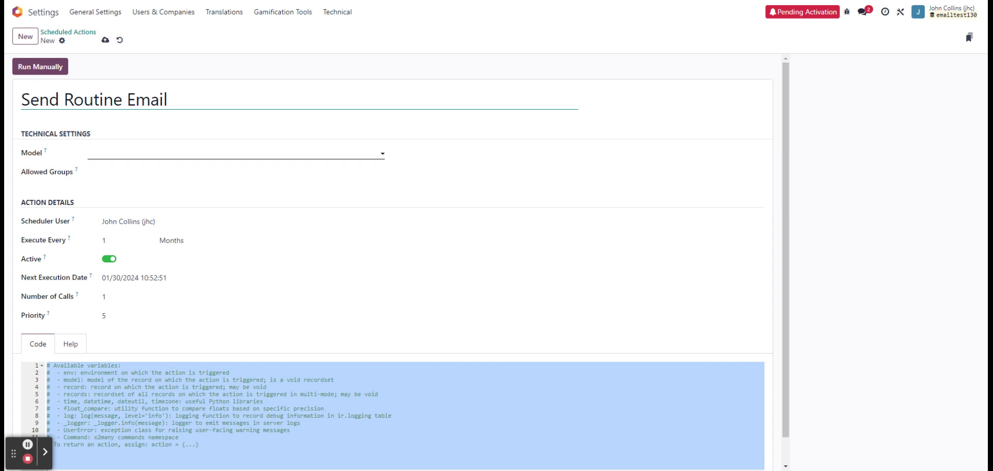
Set the scheduled action's model to Lead/Opportunity and its next execution date to 02/01/2024
click(207, 154)
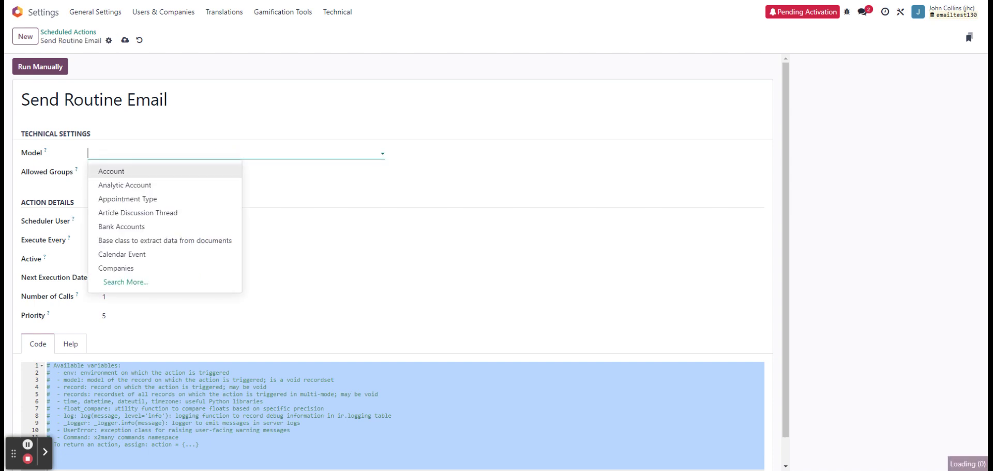
text(lead)
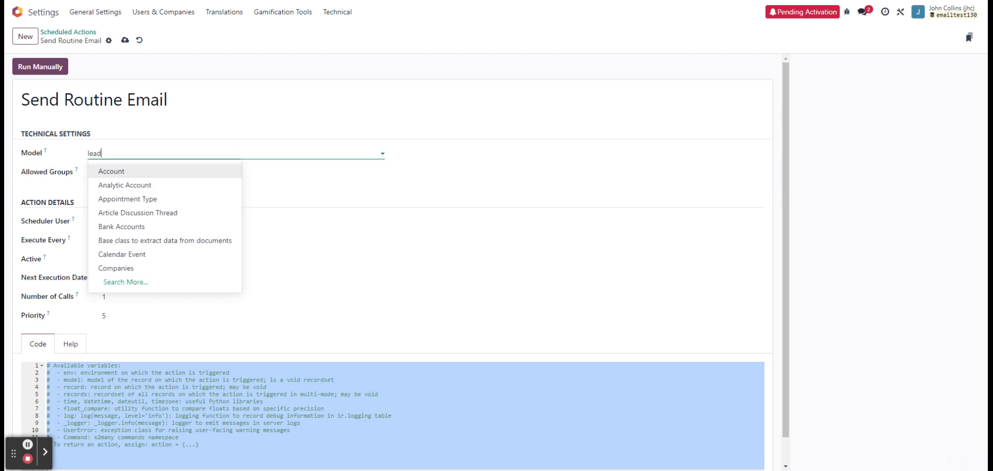
click(182, 174)
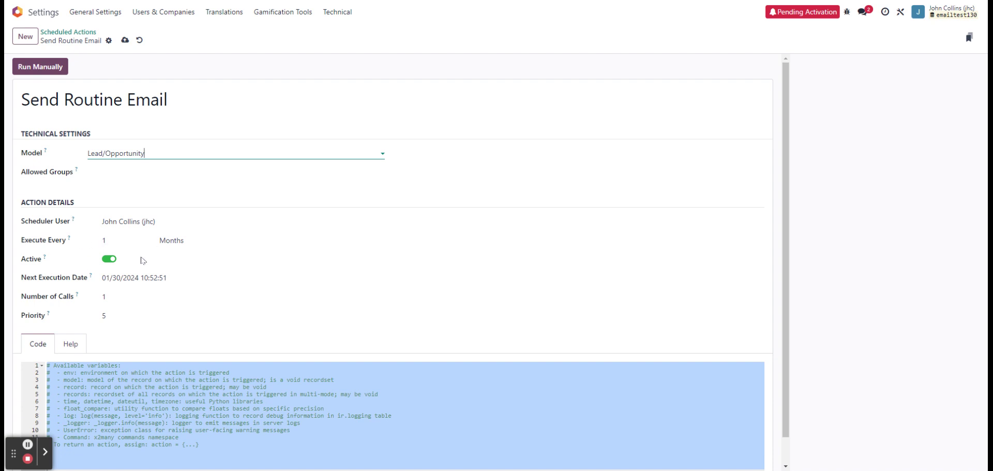
click(139, 279)
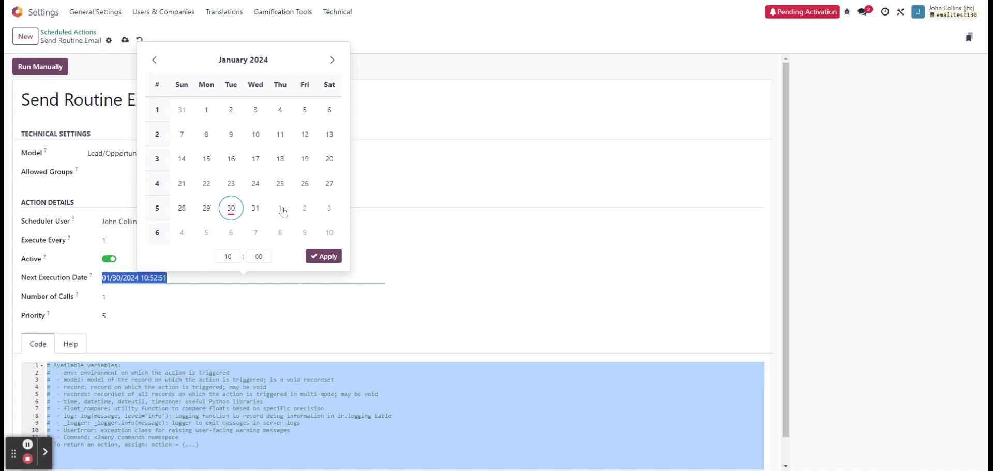
click(282, 209)
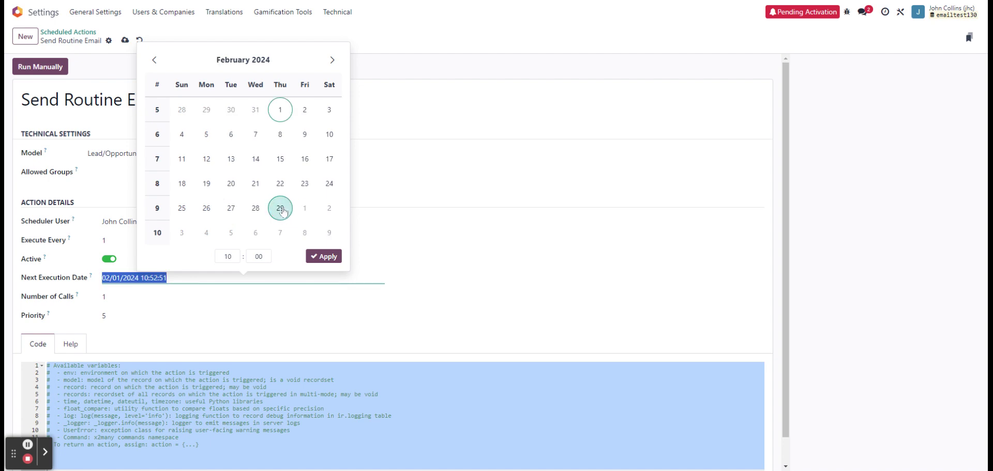
click(322, 257)
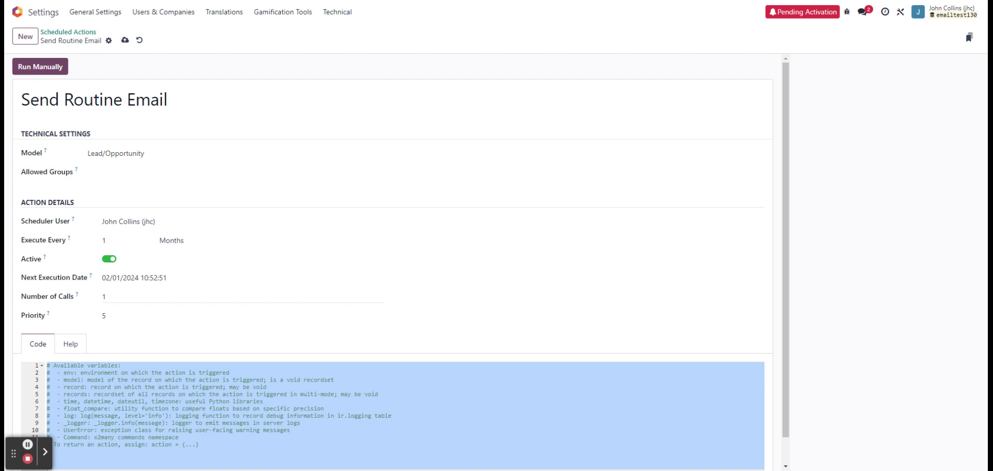
Set the scheduled action's number of calls to -1 and its priority to 1
click(146, 295)
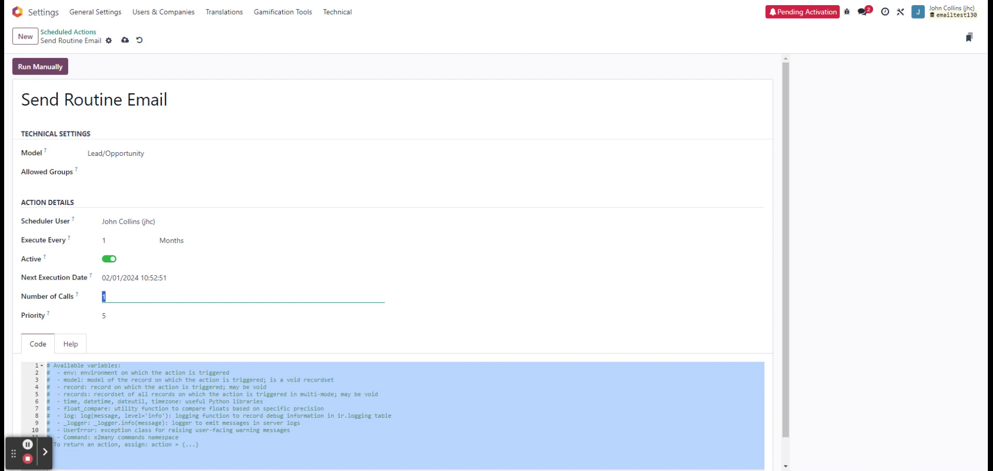
text(-1)
click(396, 291)
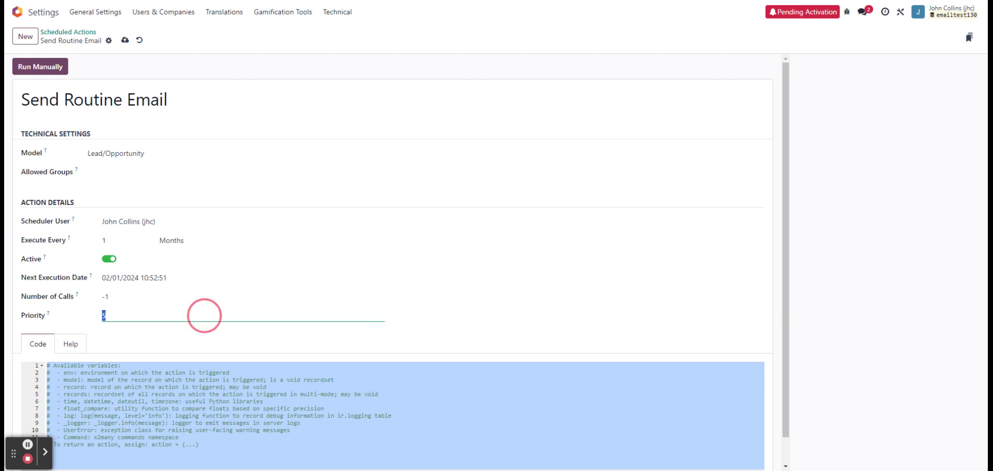
drag(204, 313, 111, 316)
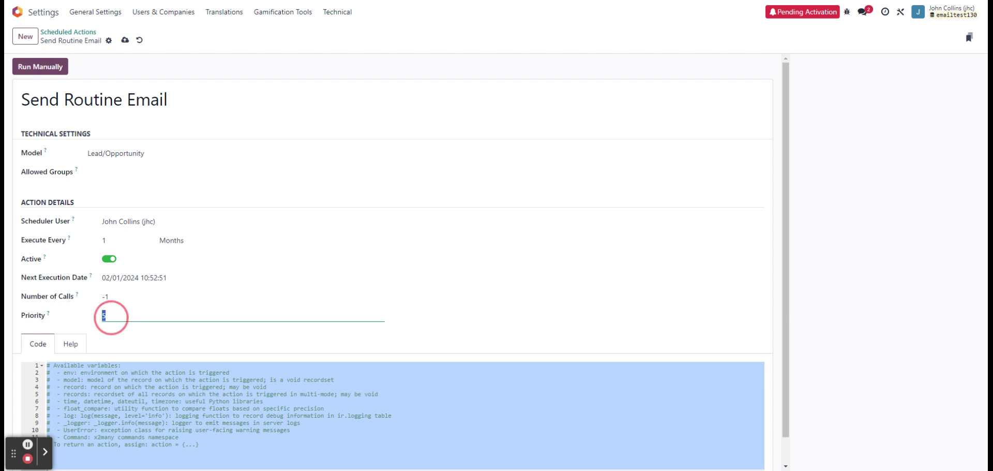
text(1)
click(453, 334)
Add the code line server_action = env['ir.actions.server'].browse(555) below the comments in the scheduled action's code
scroll(451, 337, down, 1)
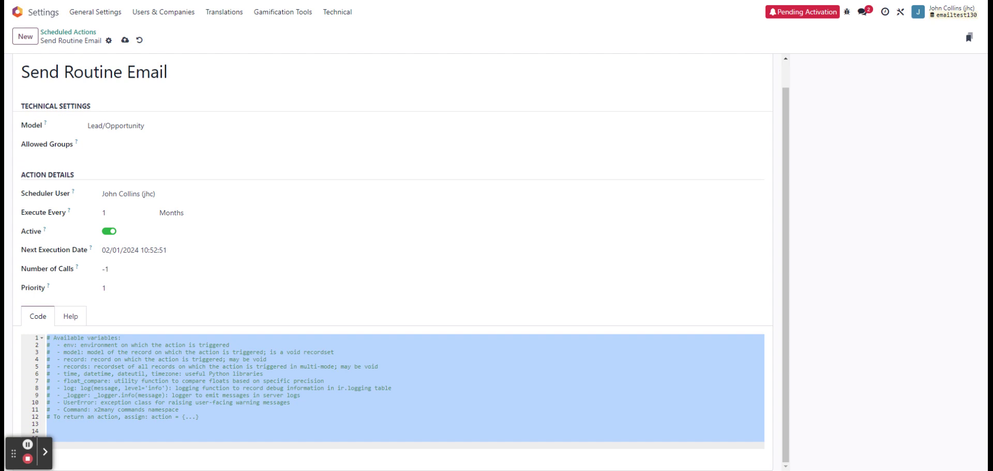
click(46, 430)
text(server_action = env['ir.actions.server'].browse())
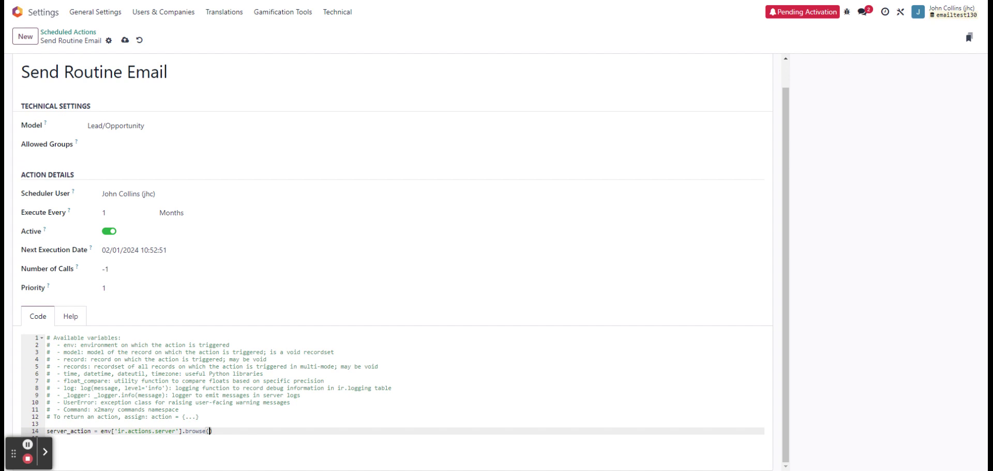
text(555)
click(282, 436)
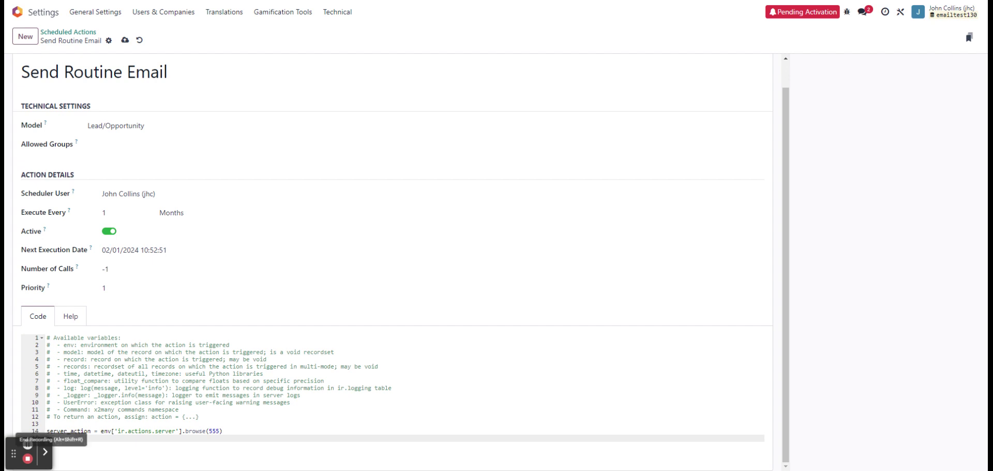
drag(14, 453, 921, 446)
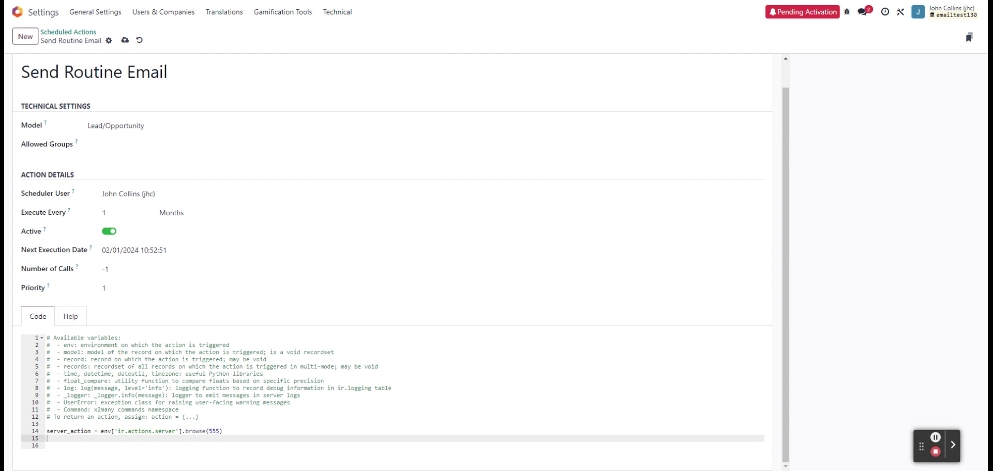
Add the code line records = env['crm.lead'].search([('stage_id','!=',4)]) under the server_action line
click(78, 440)
text(records = env[''].search([()]))
click(98, 438)
text(crm.lead'].search([()])
click(164, 438)
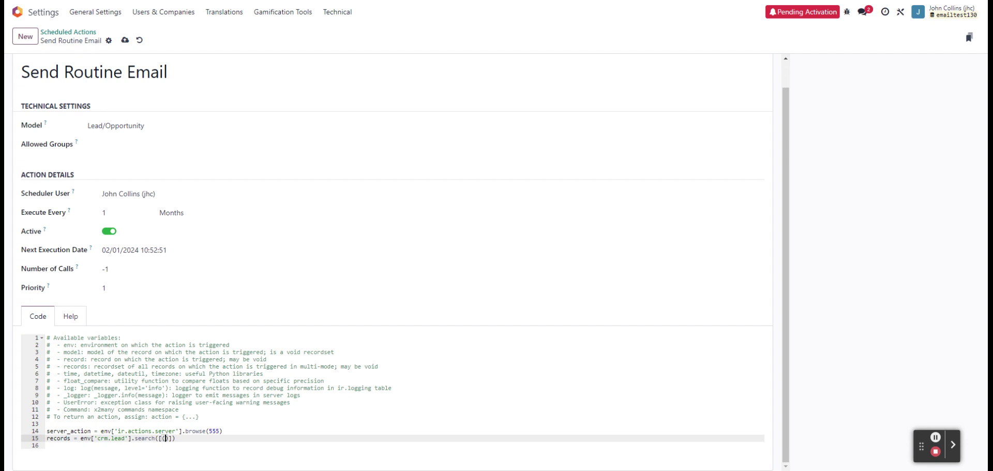
text('stage_id)
text(,'!=',4)
click(446, 435)
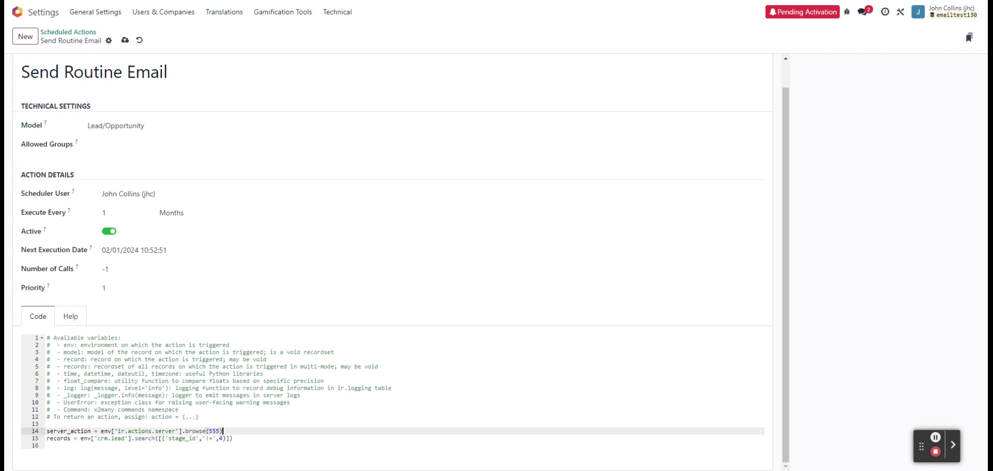
Add the code line server_action.with_context(active_ids=records.ids, active_model='crm.lead').run() below the records line and save the scheduled action
click(411, 439)
click(407, 454)
click(391, 446)
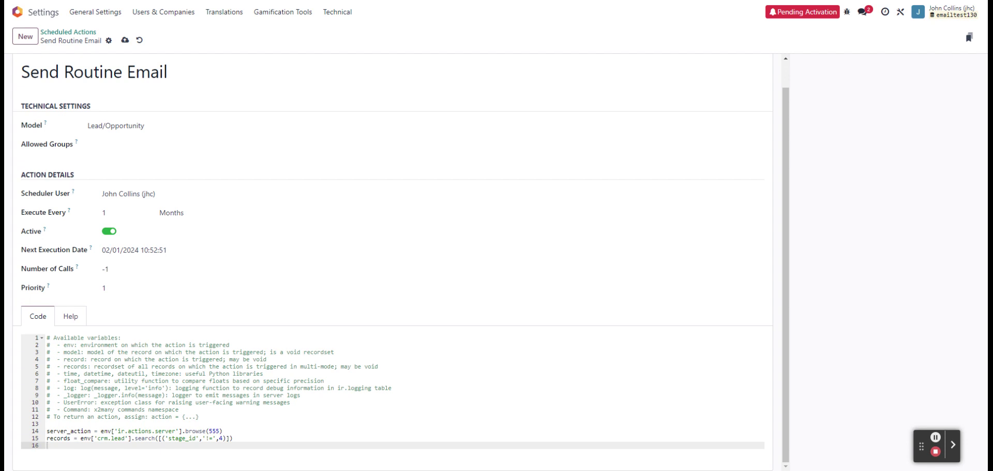
click(111, 449)
text(server_action.with_context(active_ids=records.ids, active_model='').run())
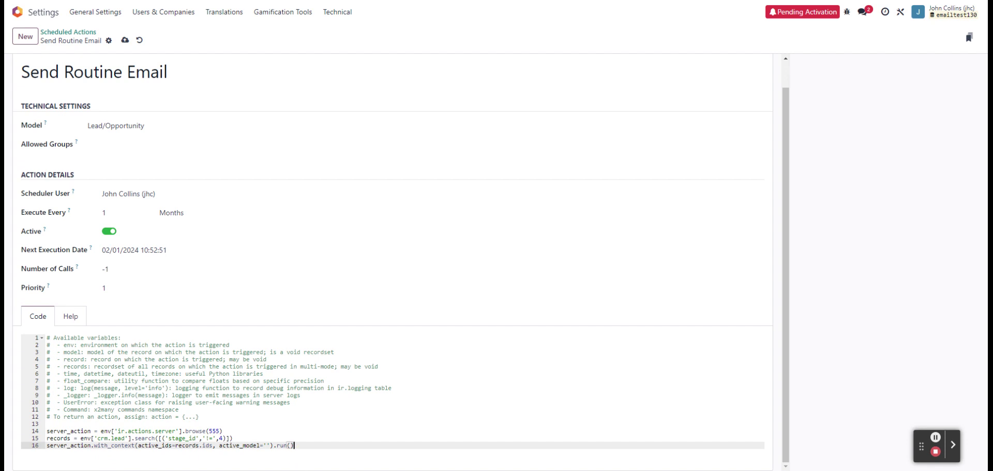
click(141, 438)
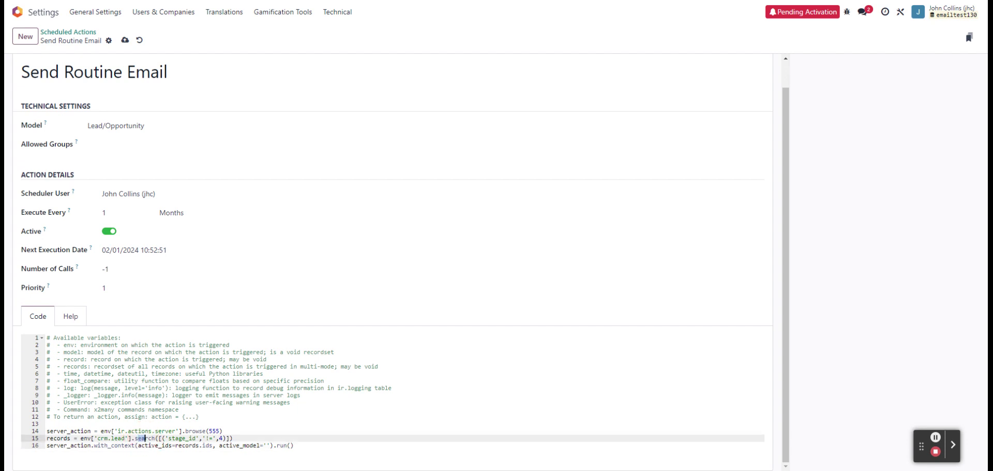
click(230, 445)
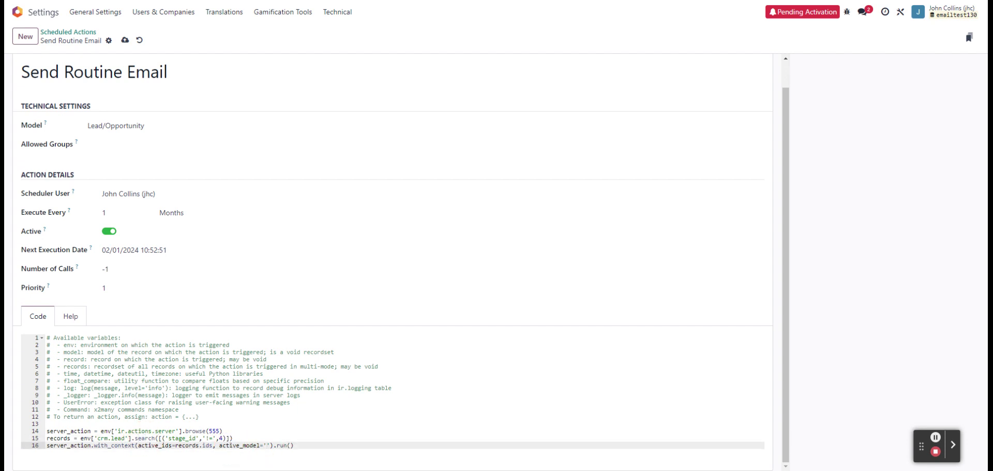
text(crm.lead)
click(255, 304)
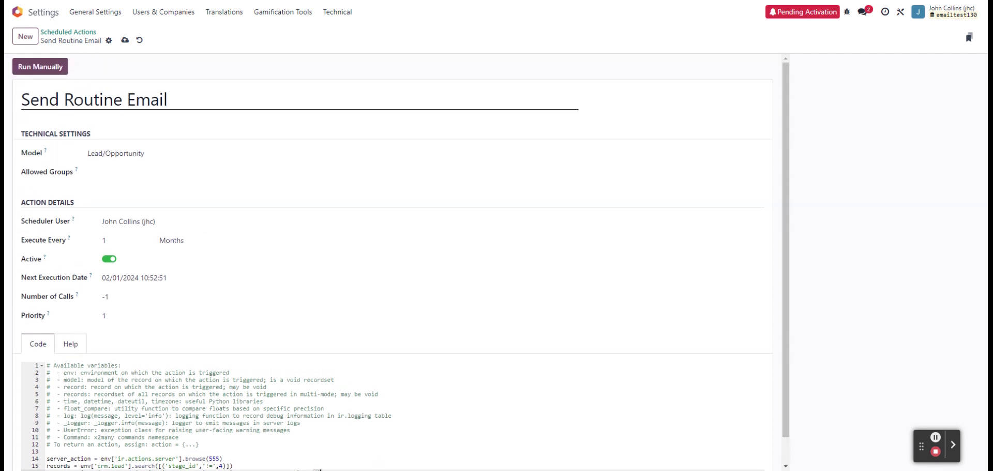
click(124, 40)
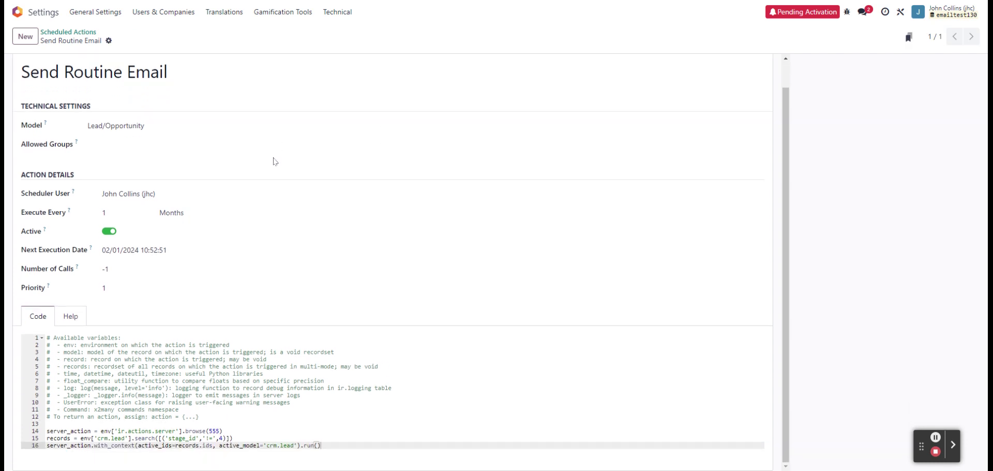
Go to the CRM pipeline and check the Product Pricing opportunity's details and message history
click(39, 17)
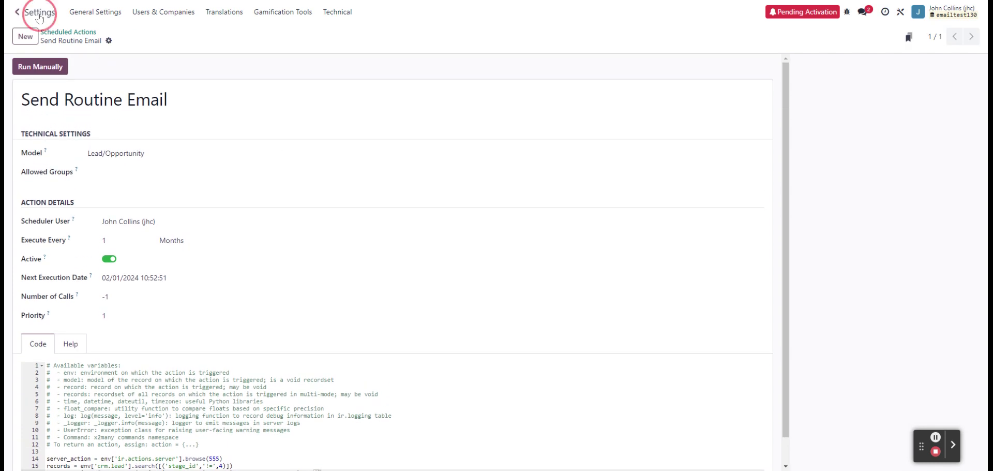
click(326, 179)
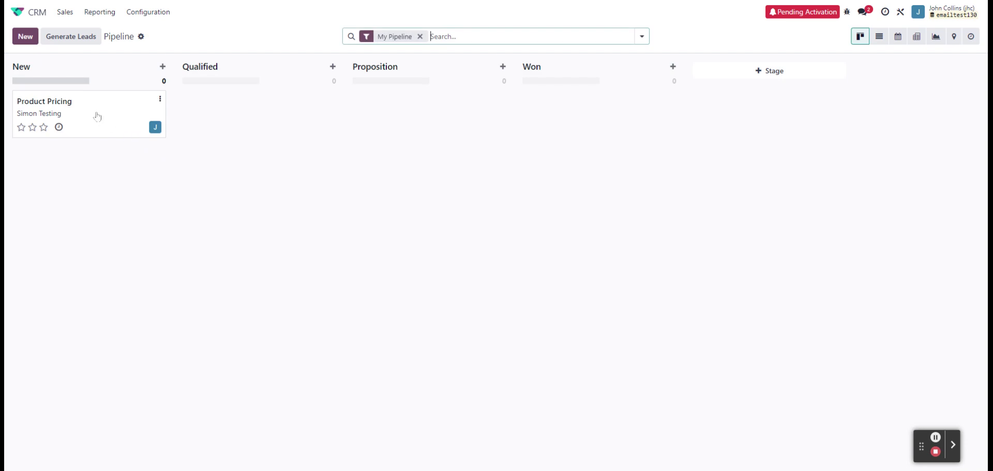
click(98, 115)
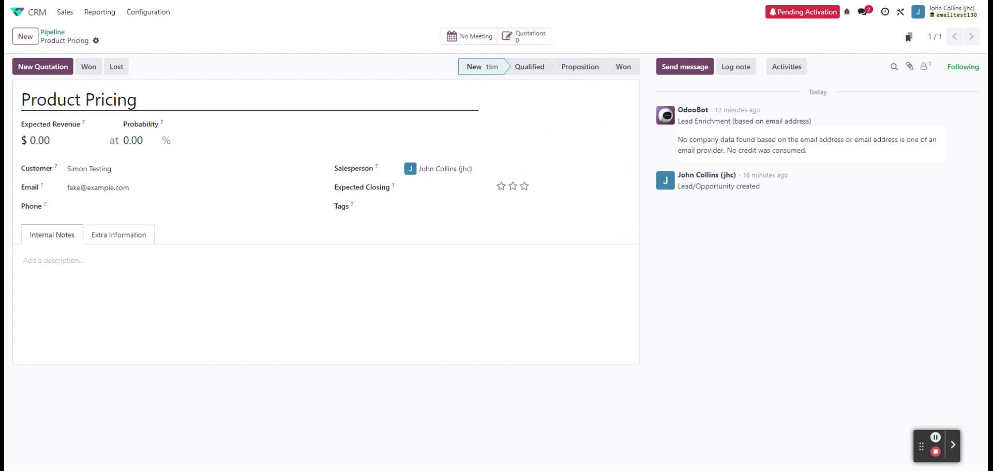
Return to the Scheduled Actions list, search it for "send" and open Send Routine Email
click(29, 15)
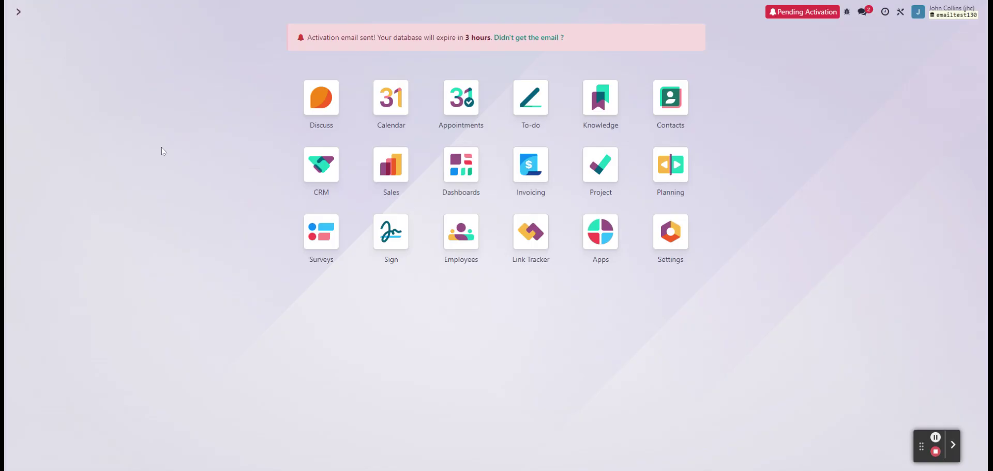
text(/sche)
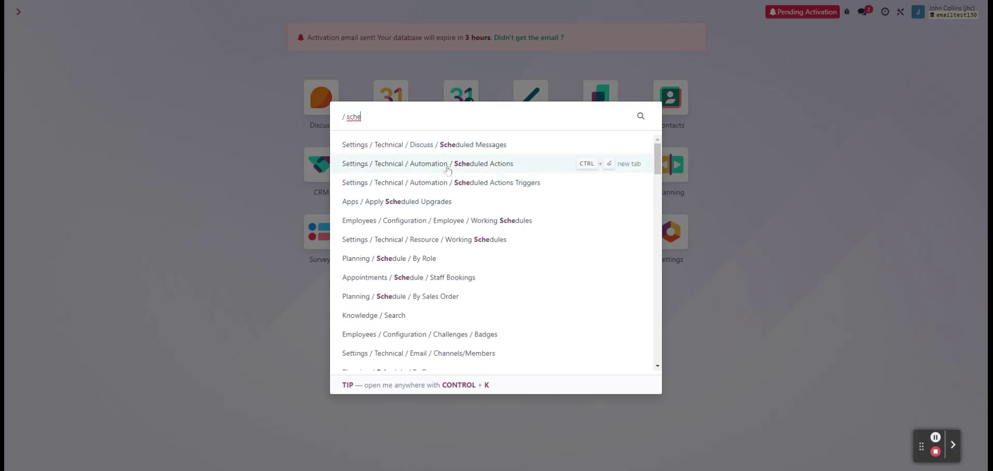
click(414, 165)
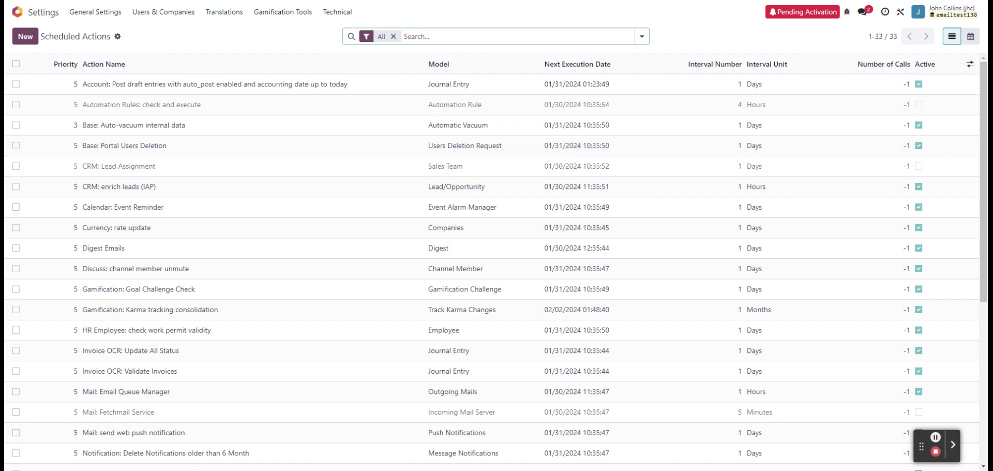
text(send)
key(Return)
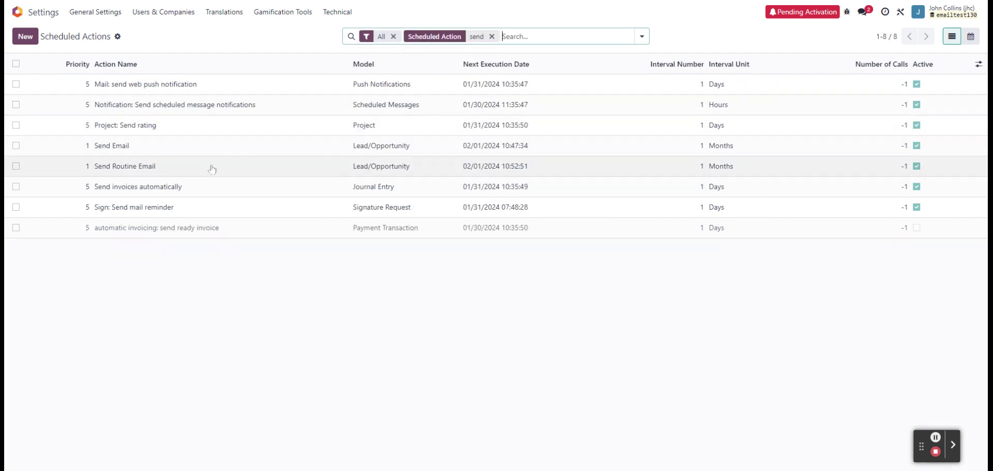
click(212, 170)
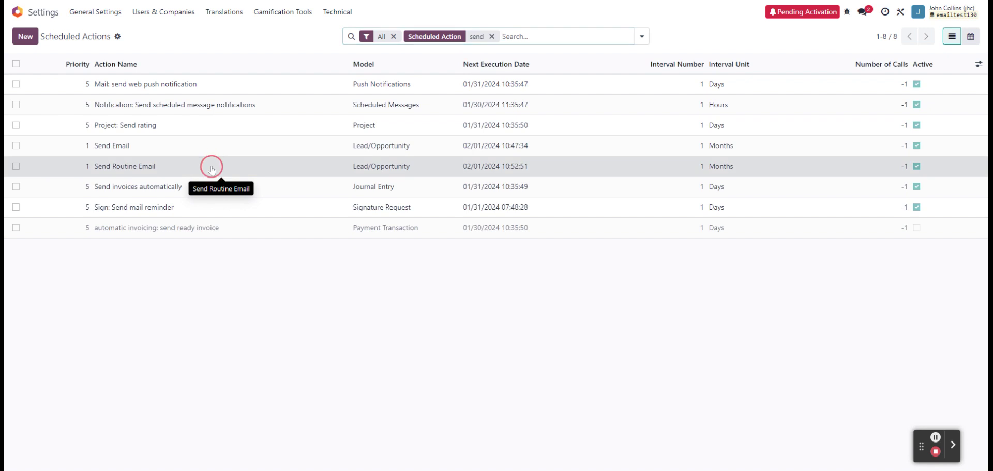
Run the Send Routine Email scheduled action manually and return to the home screen
scroll(236, 212, down, 1)
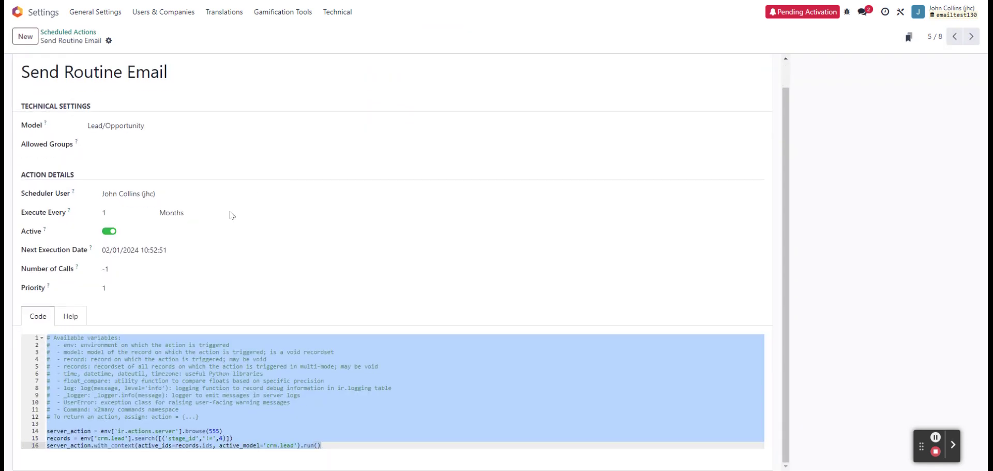
scroll(233, 216, up, 1)
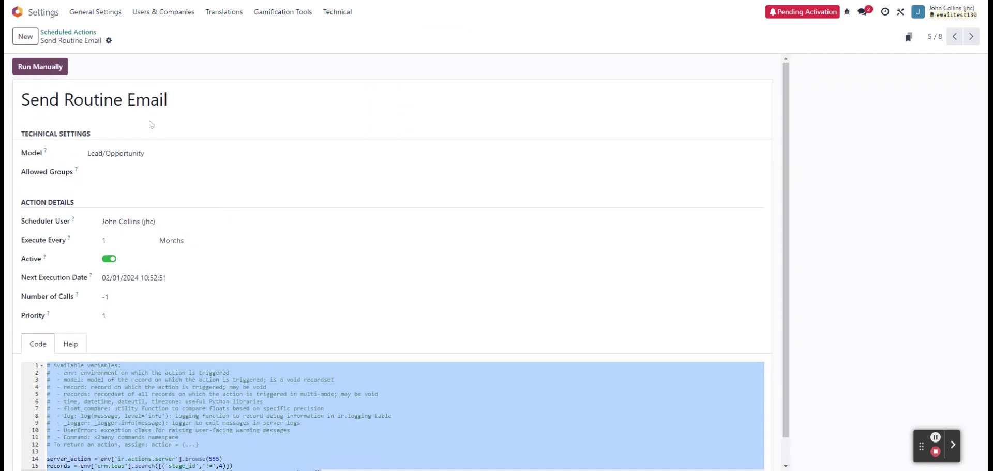
click(49, 69)
click(18, 12)
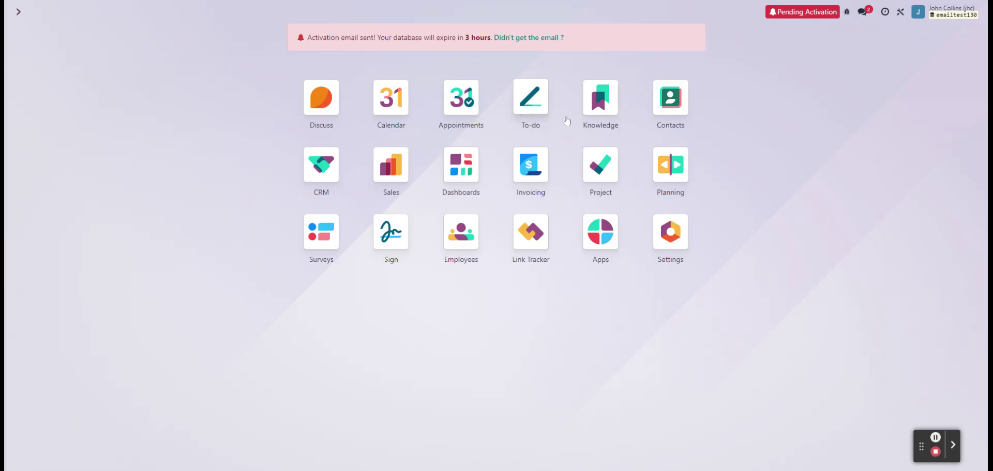